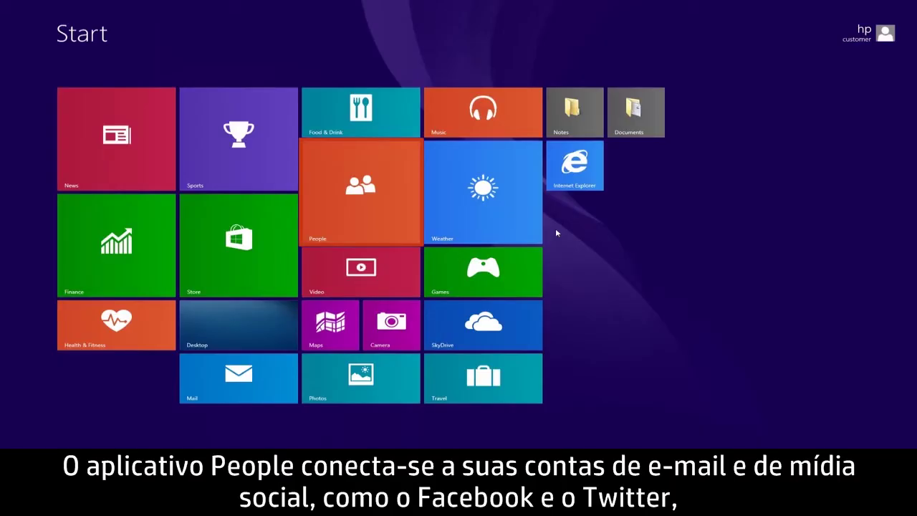
Launch the People app and open your own Me profile page.
click(396, 183)
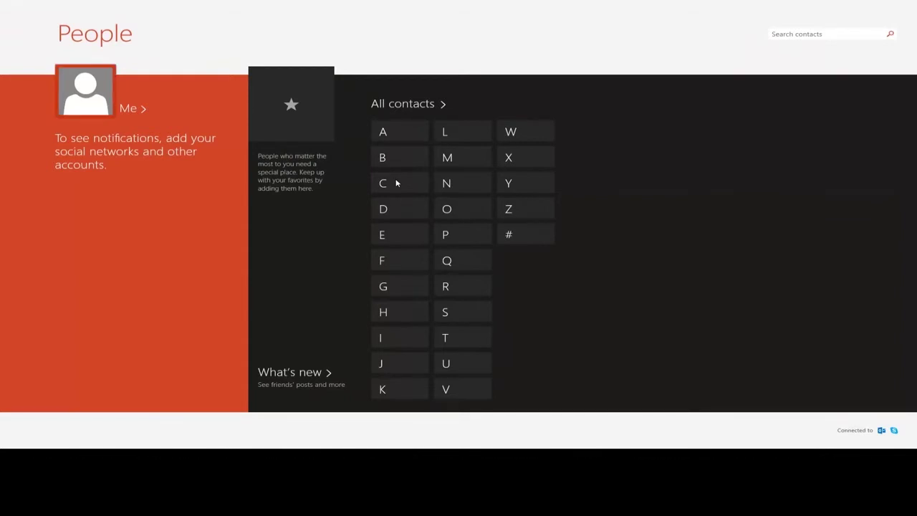
click(110, 107)
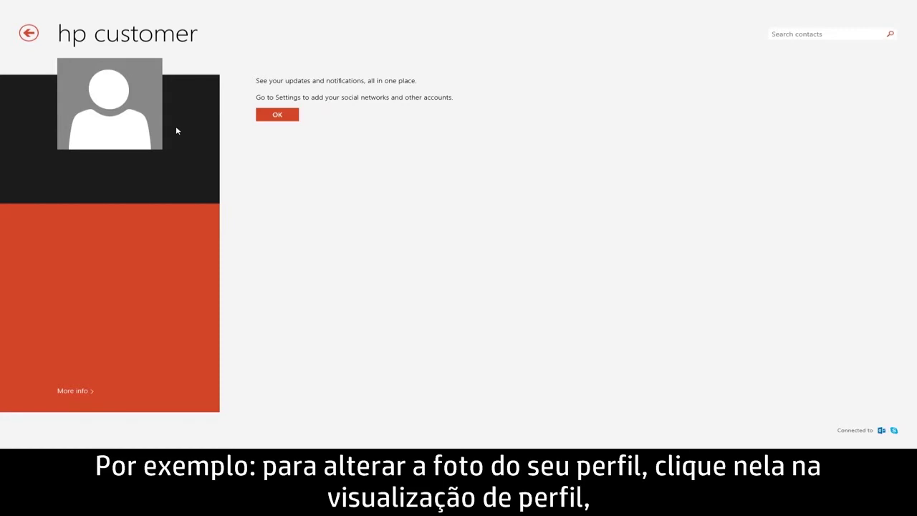
Set the account picture to the hooded young man's photo, adjusting the crop and confirming.
click(141, 115)
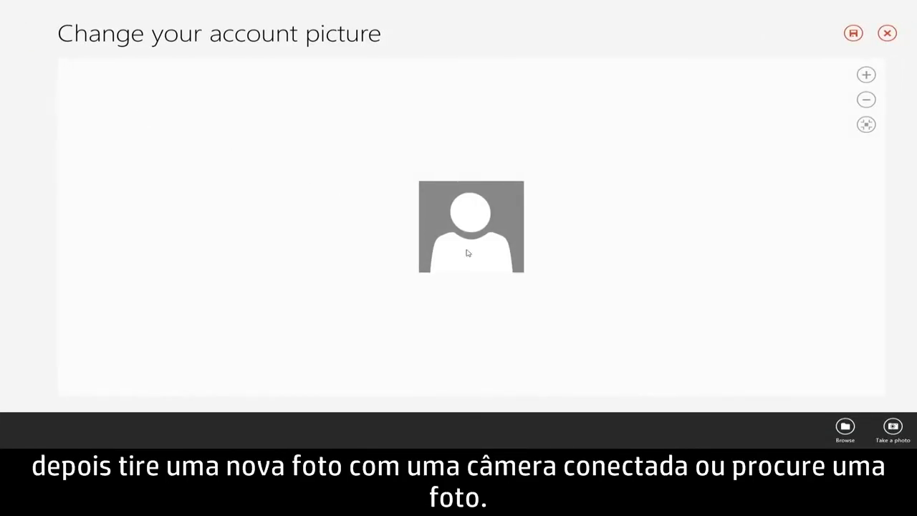
click(844, 428)
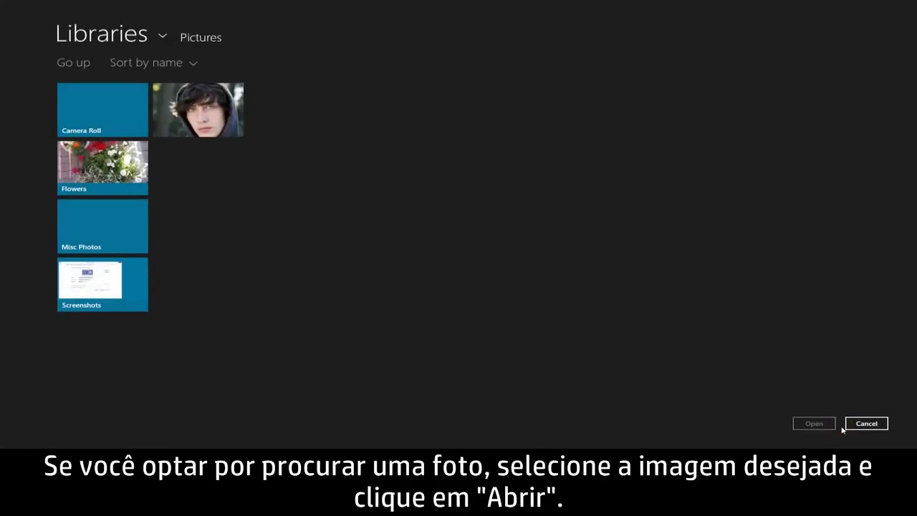
click(228, 131)
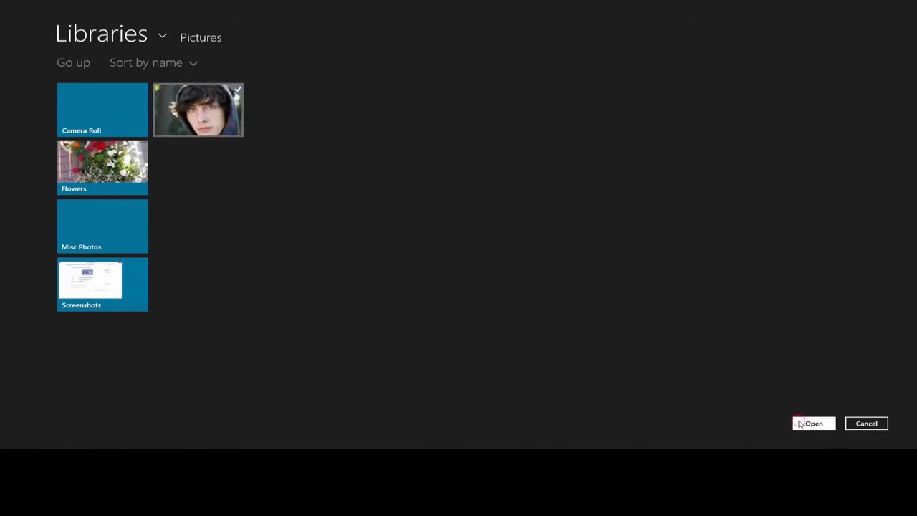
click(799, 423)
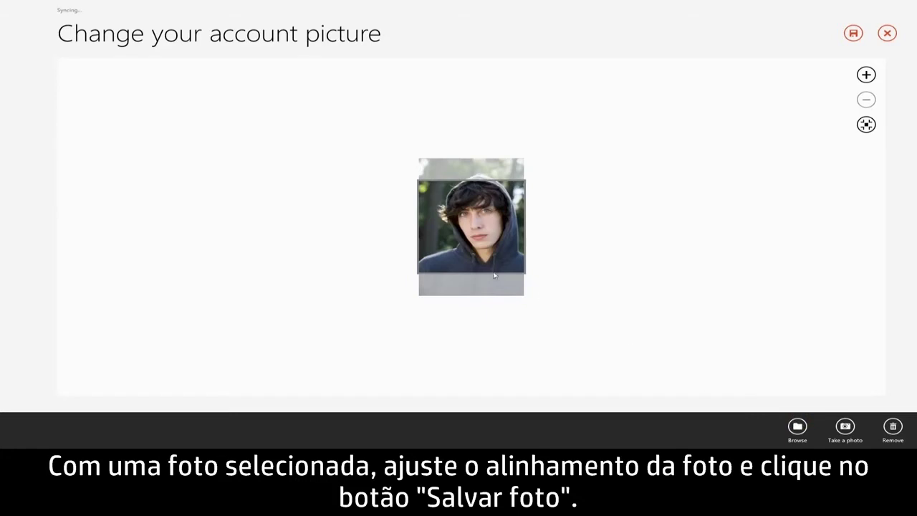
drag(476, 268, 478, 279)
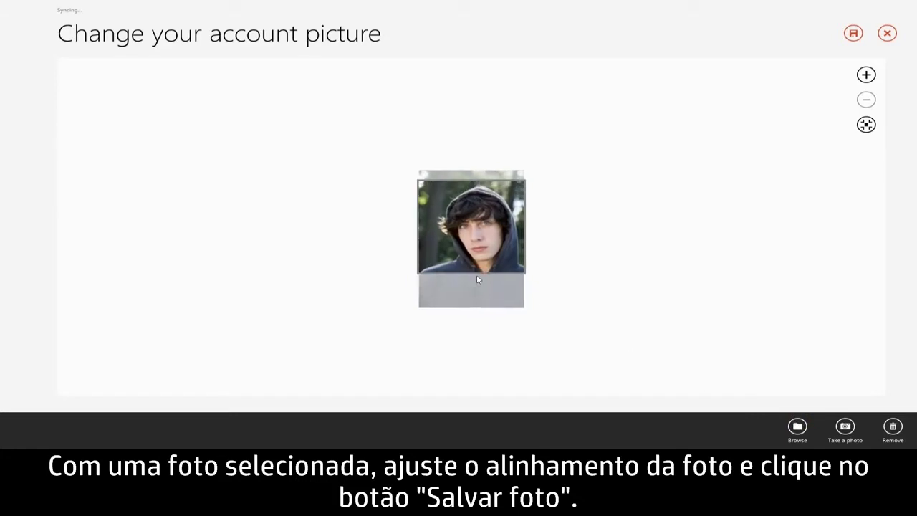
click(853, 33)
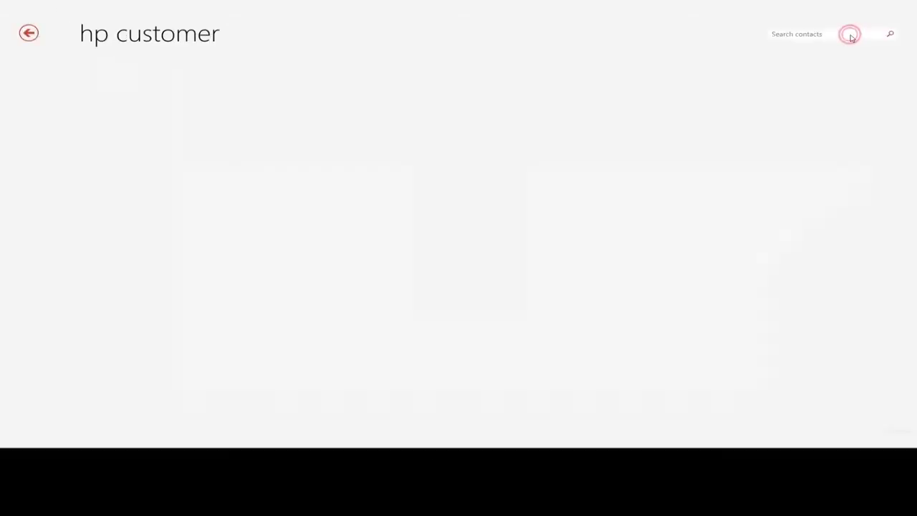
click(546, 249)
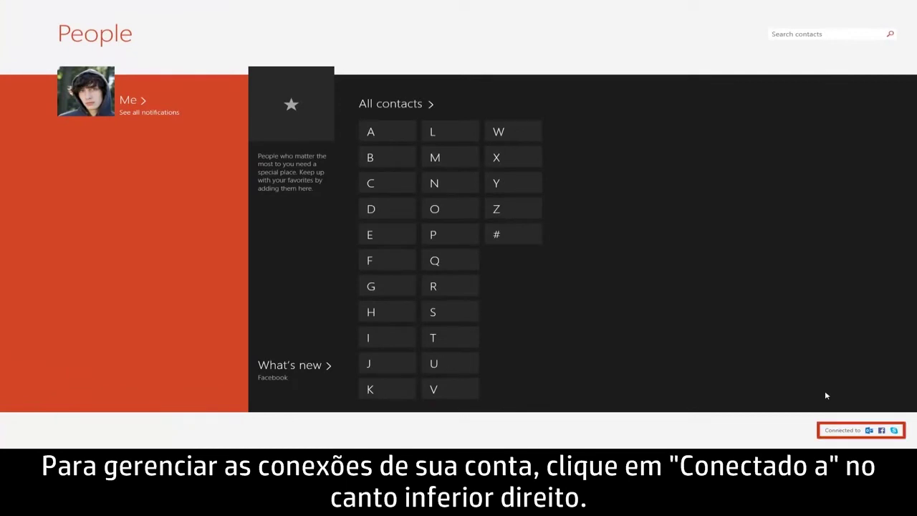
Open the connected Facebook account's settings and its online management page.
click(852, 432)
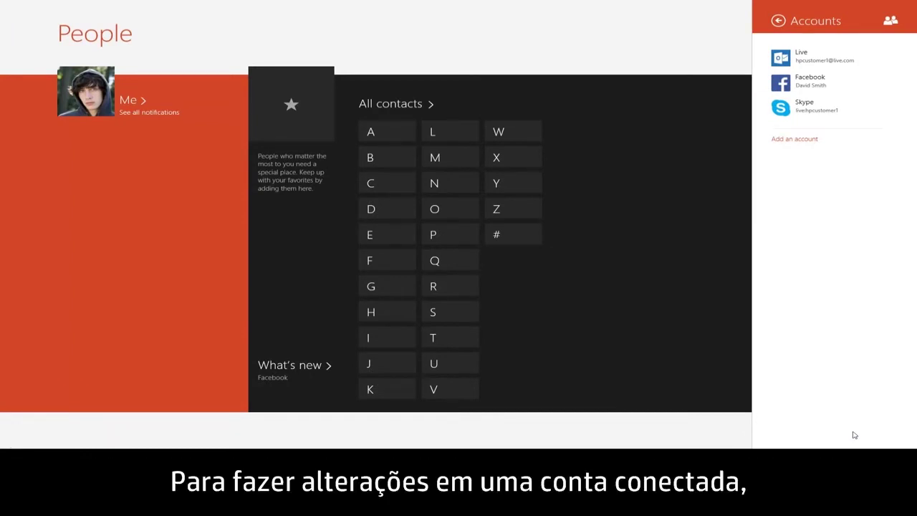
click(875, 83)
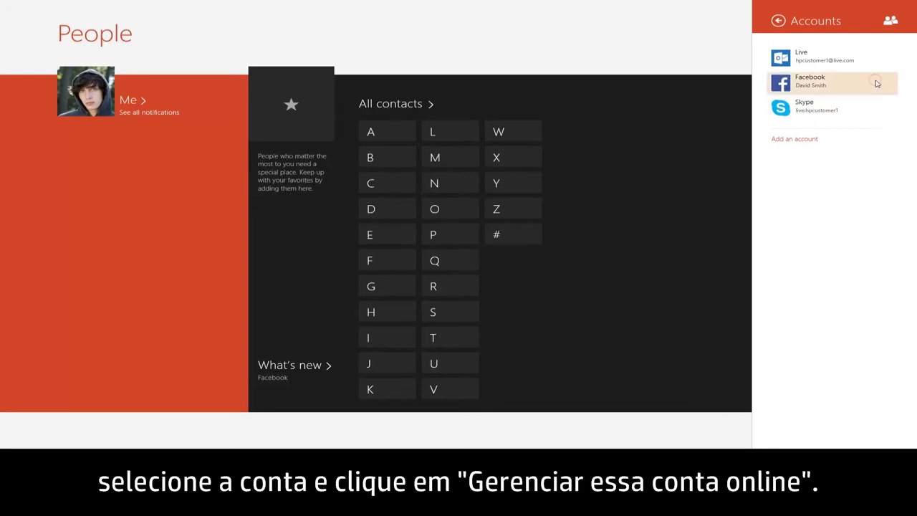
click(851, 96)
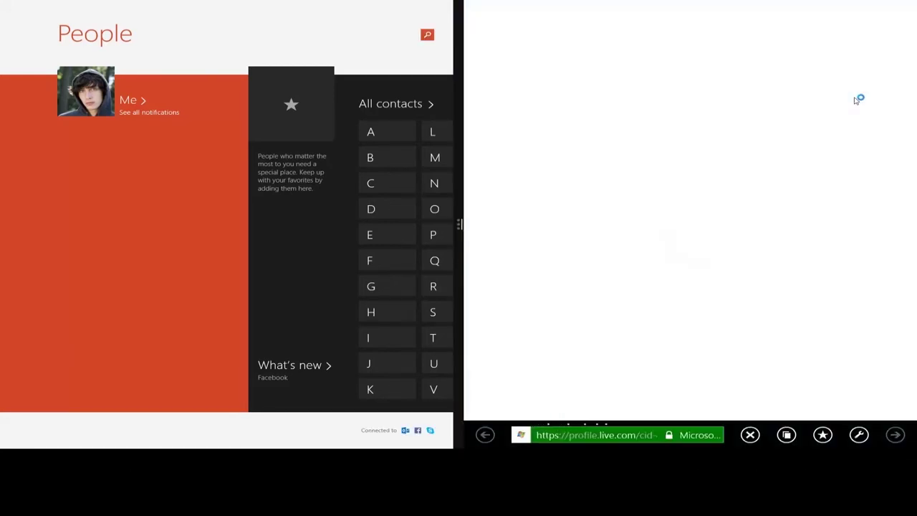
Expand Internet Explorer to full screen and save the Facebook connection settings.
drag(460, 226, 2, 240)
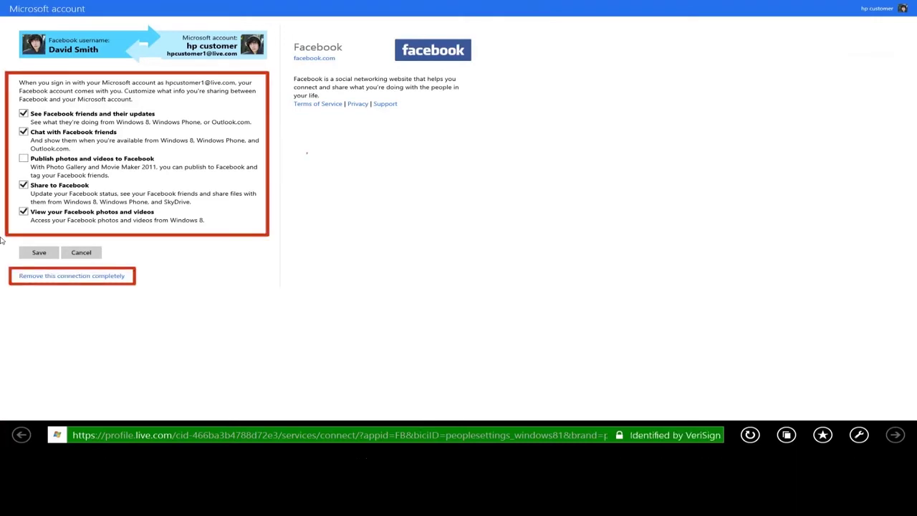
click(39, 253)
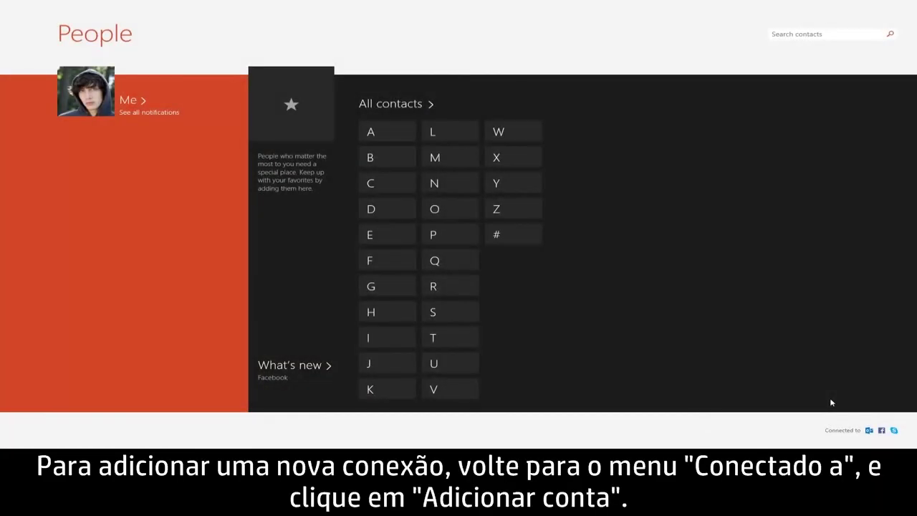
Choose Twitter as a new account to add from the connected accounts list.
click(851, 430)
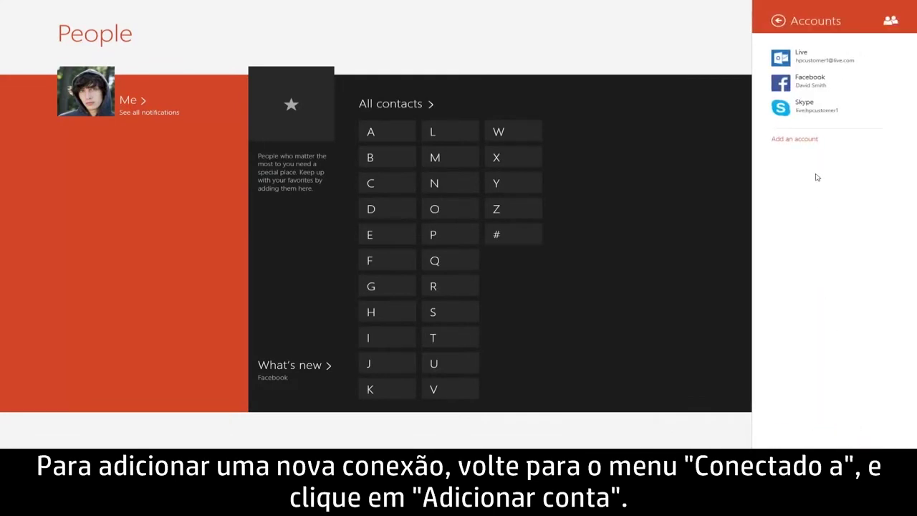
click(816, 143)
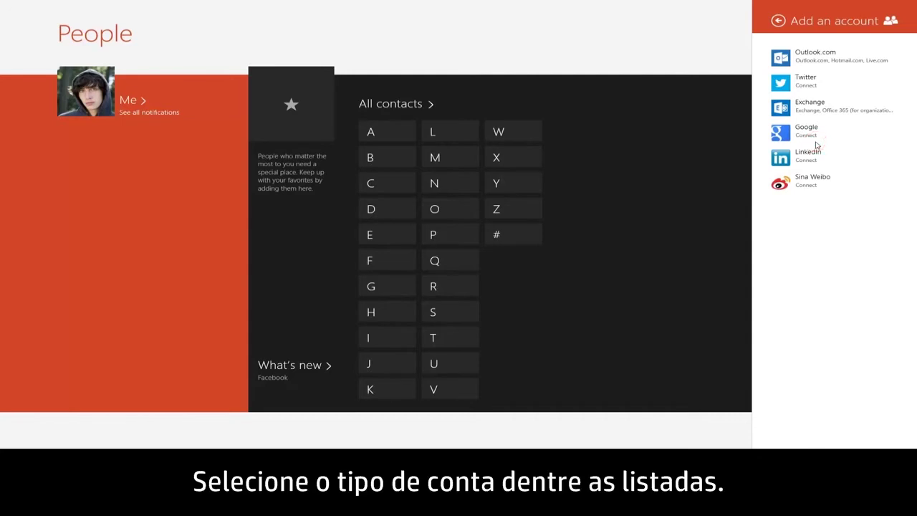
click(864, 81)
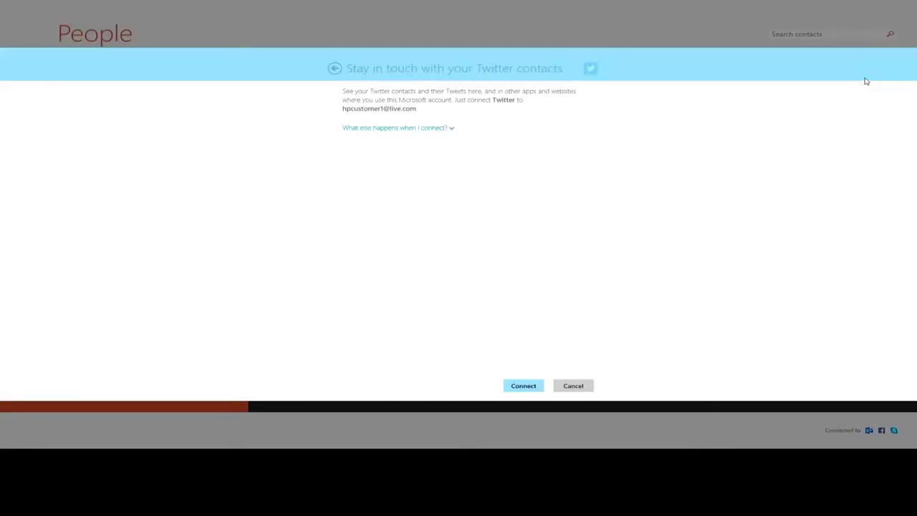
Connect Twitter by entering the account's username and password and authorizing the app.
click(451, 128)
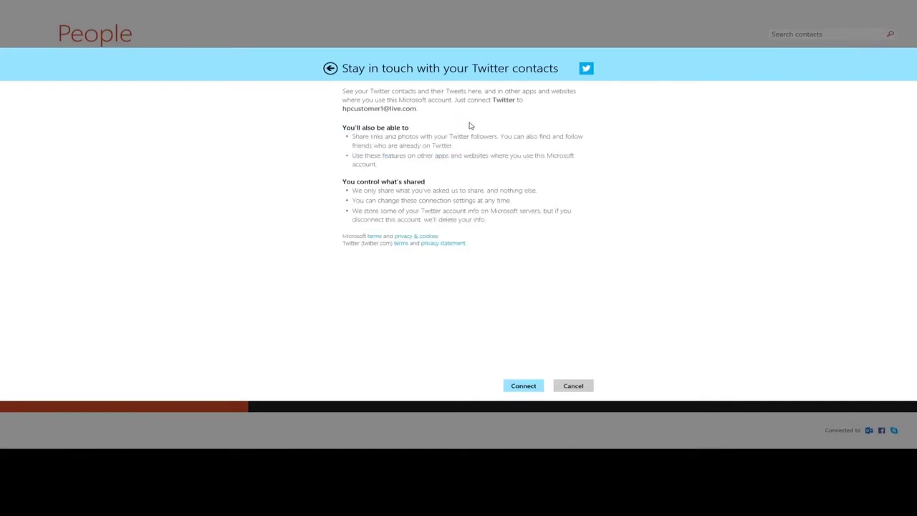
click(523, 387)
text(D)
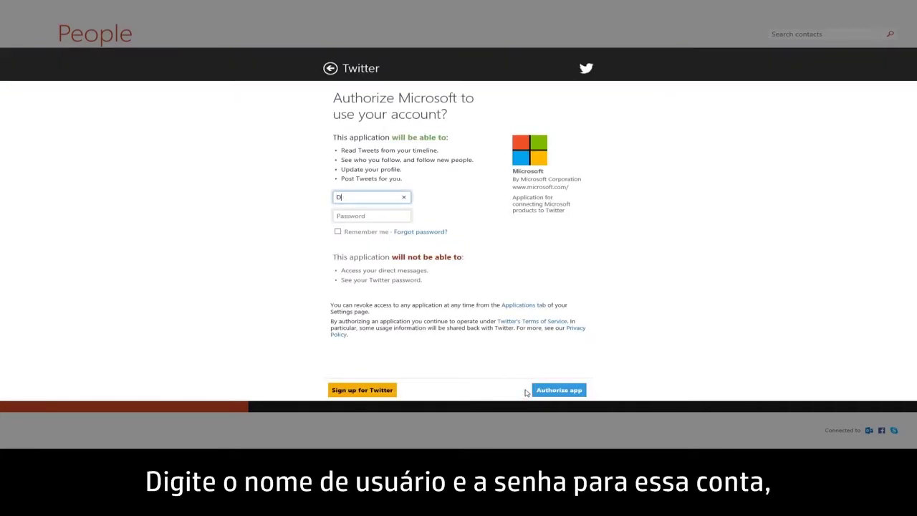
text(avidSmith_prd)
key(Tab)
text(*********)
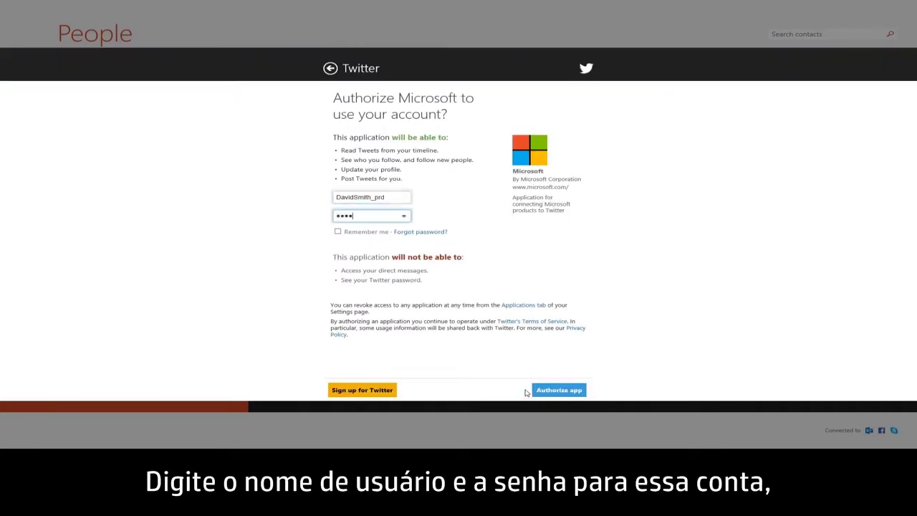
click(552, 394)
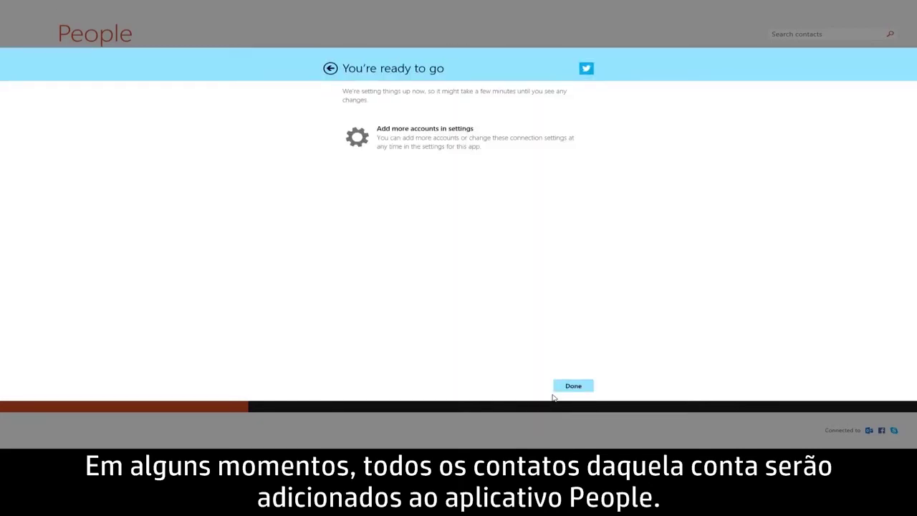
click(572, 385)
Browse the What's new feed of Facebook and Twitter updates.
click(311, 340)
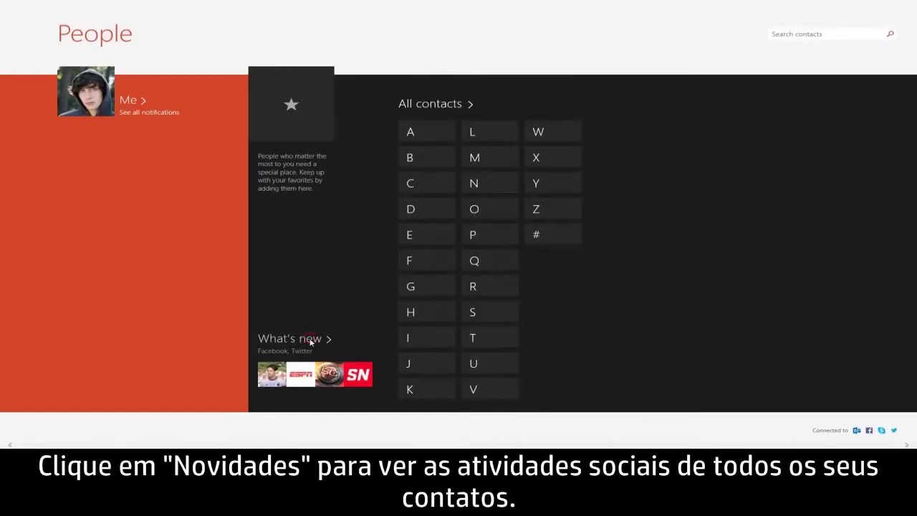
drag(175, 445, 374, 445)
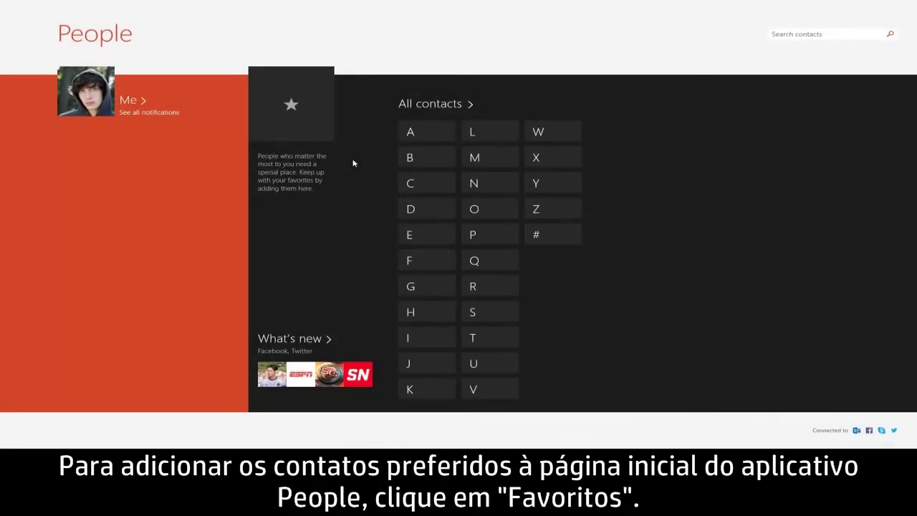
Pick four contacts in the favorites picker and add them as favorites.
click(327, 138)
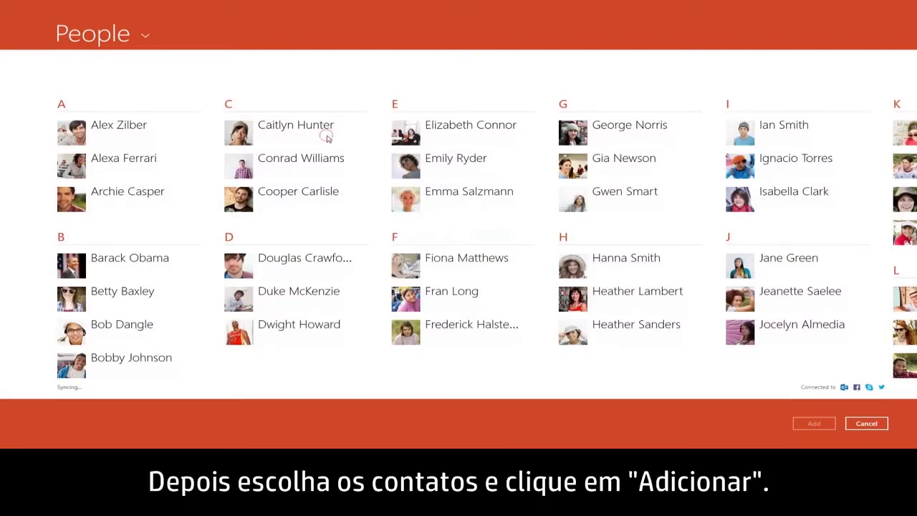
click(328, 138)
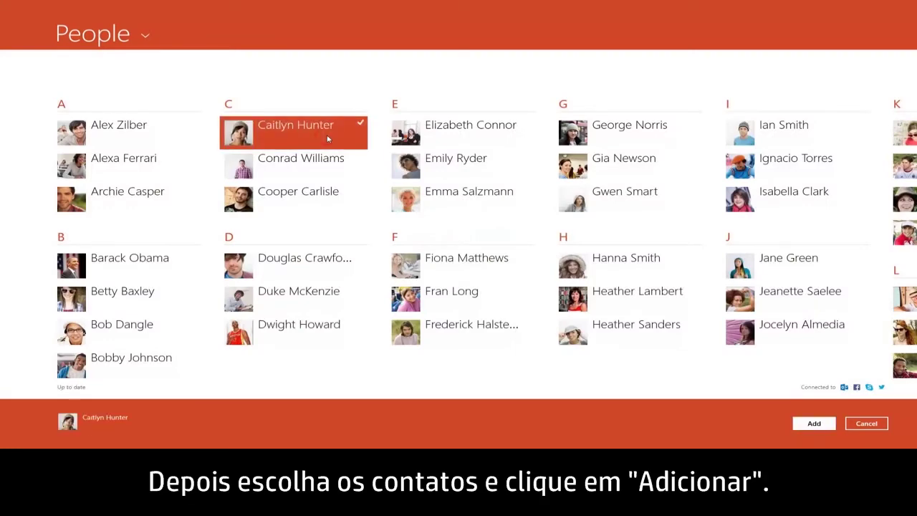
click(324, 201)
click(501, 298)
scroll(495, 301, right, 5)
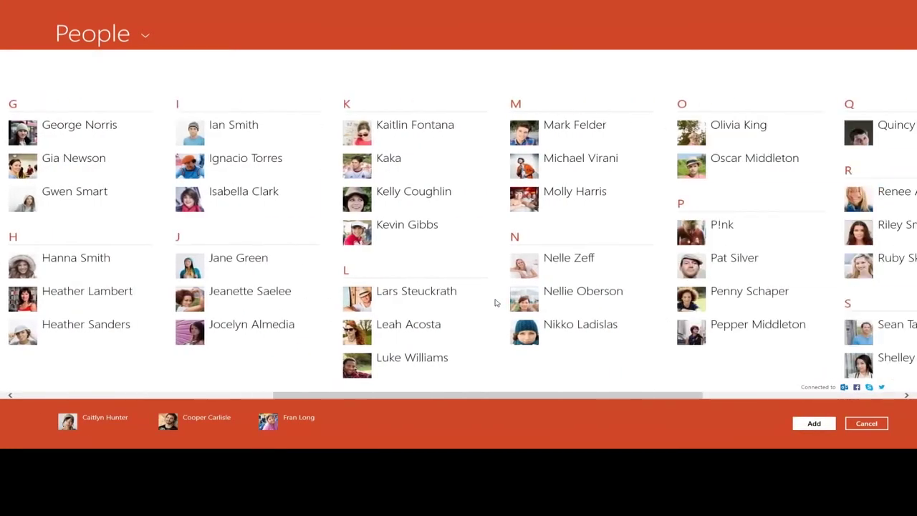
click(448, 244)
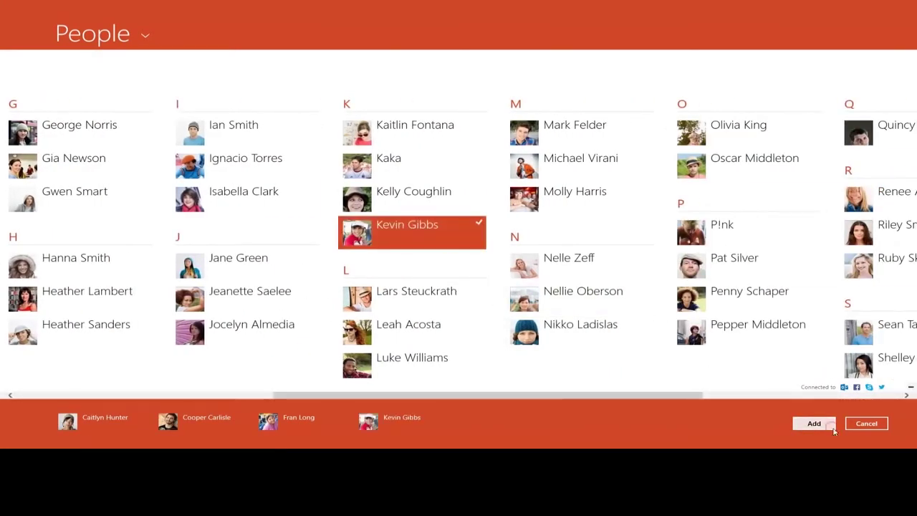
click(833, 427)
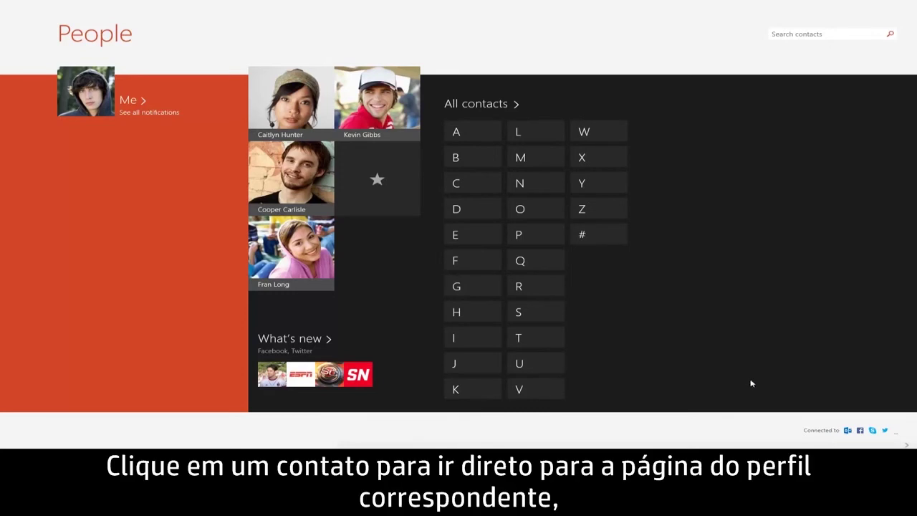
Open the first favorite's profile and move through its messaging option and recent post.
click(333, 136)
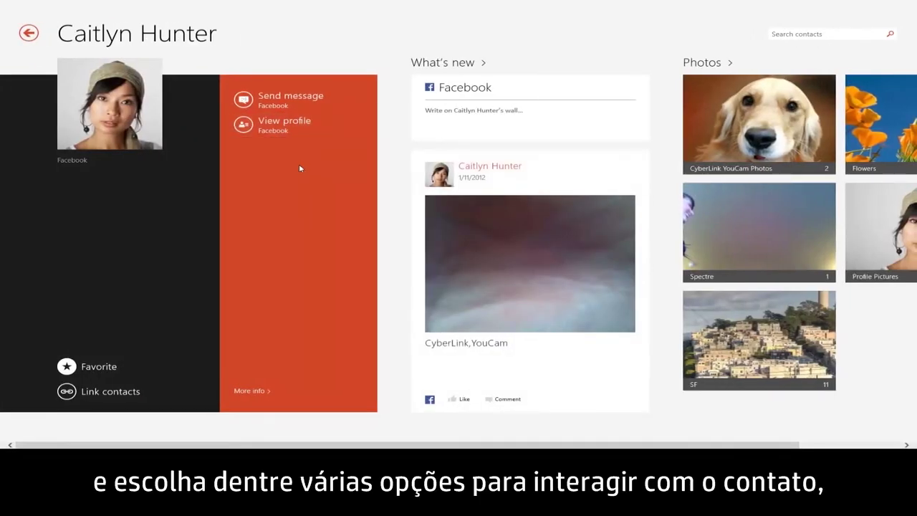
key(Tab)
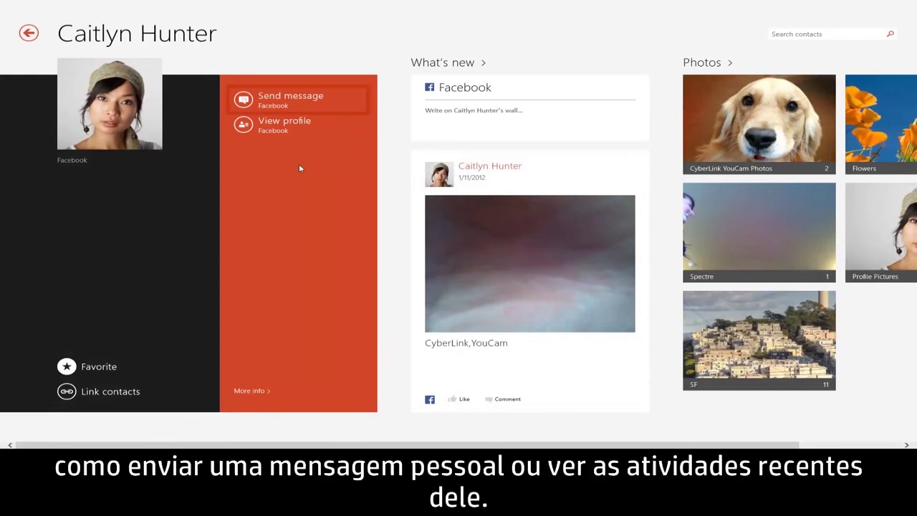
key(Tab)
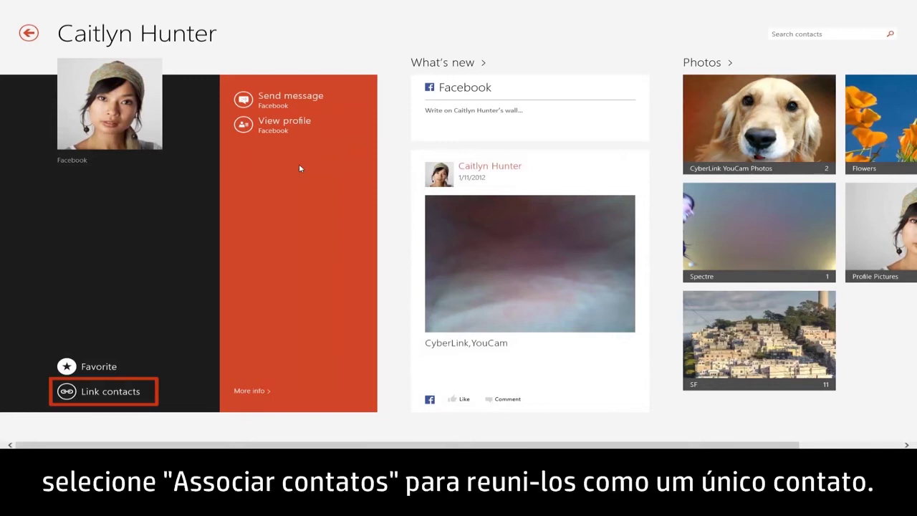
Link the suggested Google profile to the favorite contact and save.
click(90, 392)
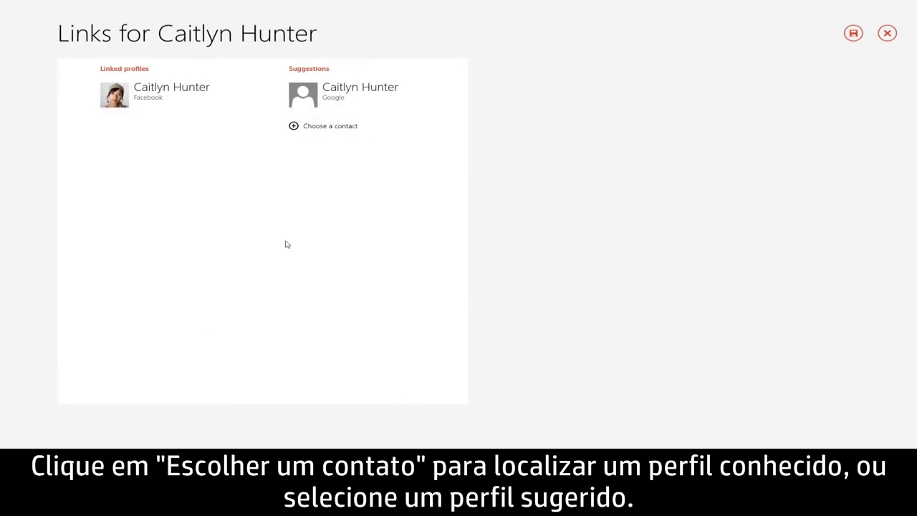
click(392, 106)
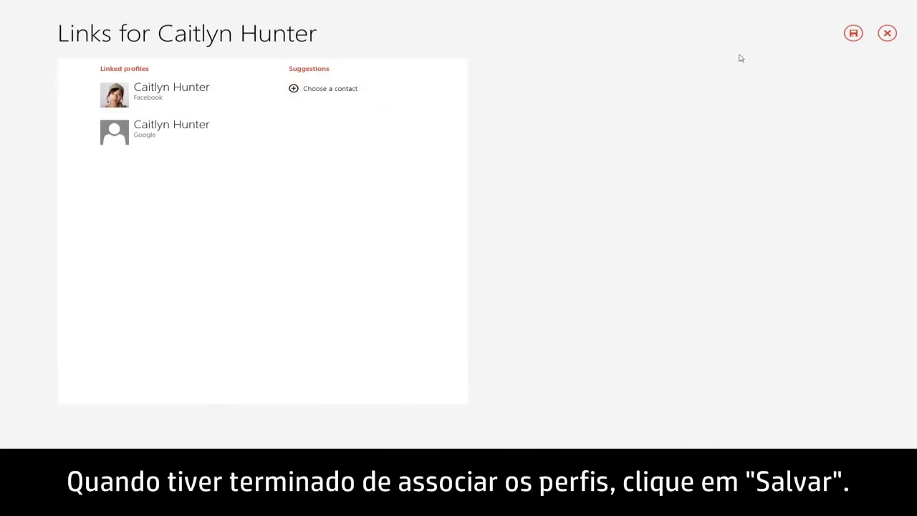
click(854, 33)
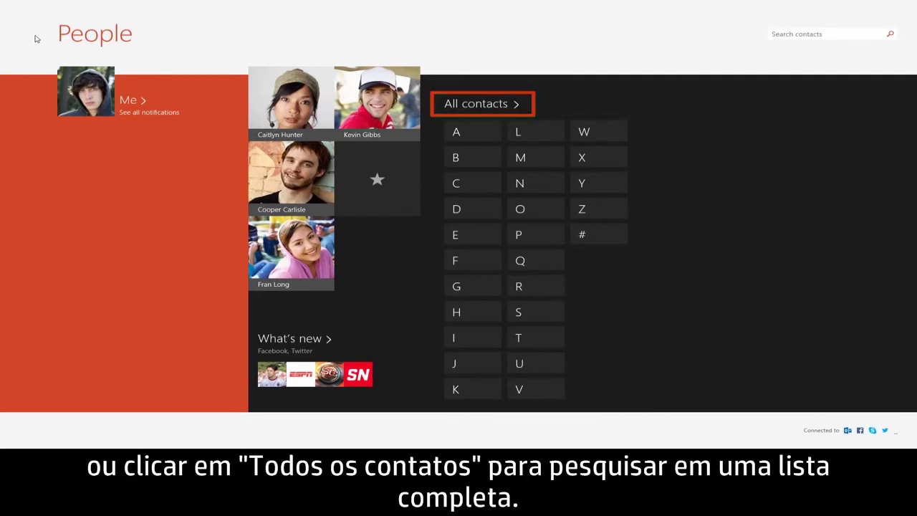
Open the profile of a contact listed under G from the All contacts list.
click(475, 106)
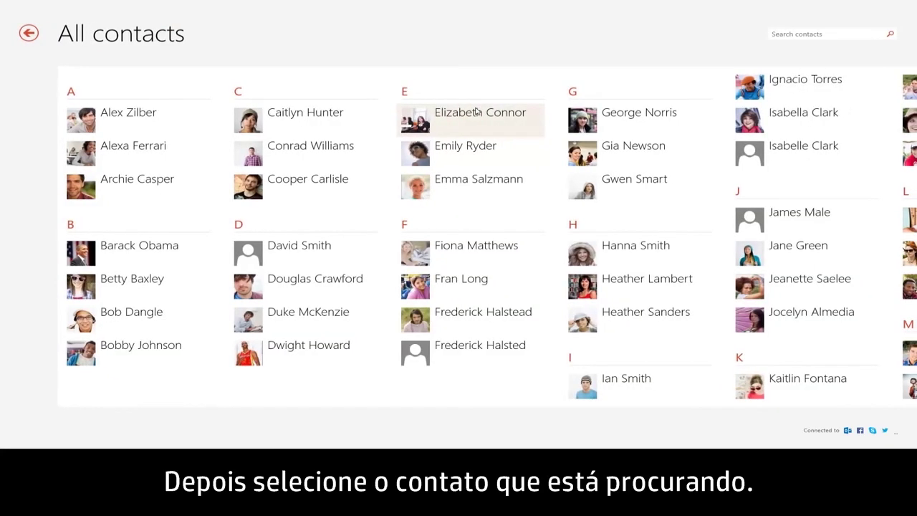
click(641, 191)
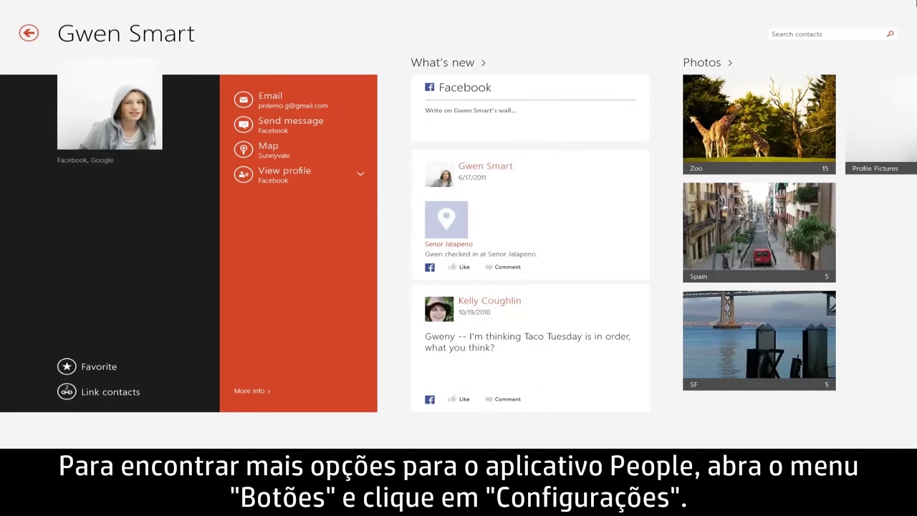
mouse_move(915, 4)
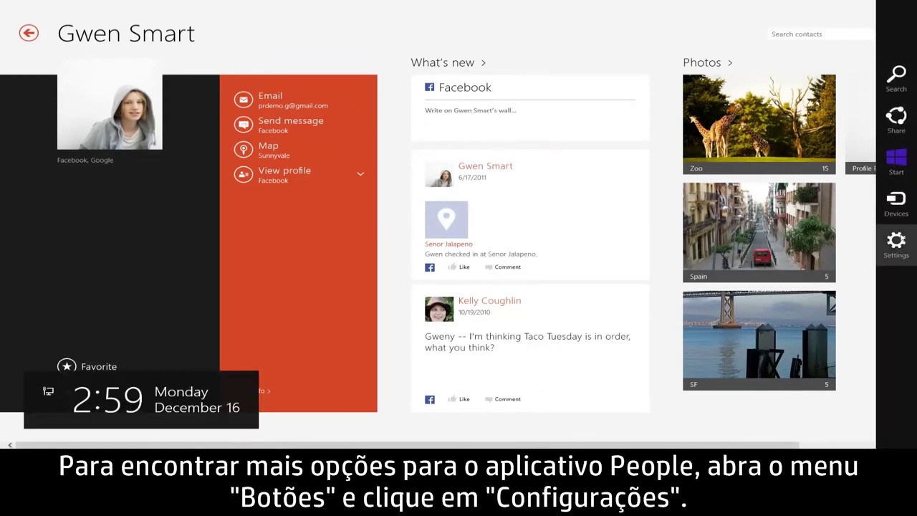
Check the People app's Settings, then bring up the contact page's command bars.
click(899, 241)
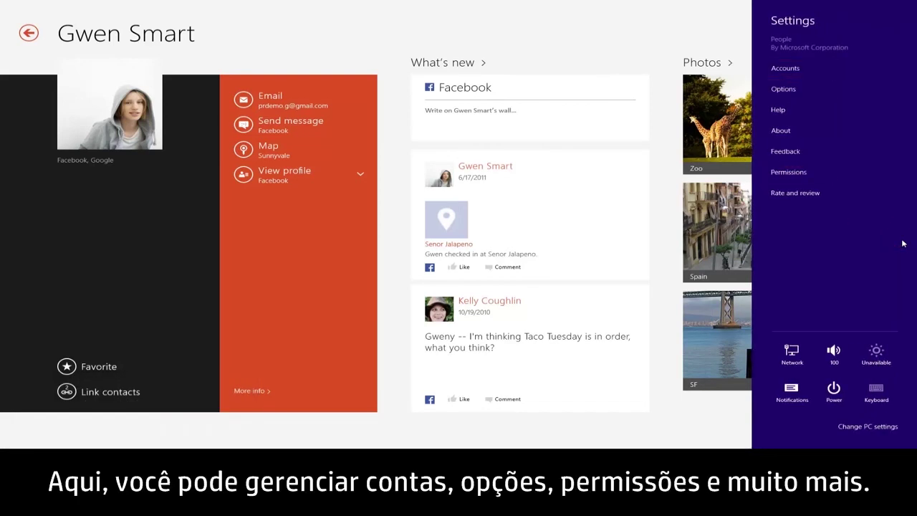
right_click(670, 242)
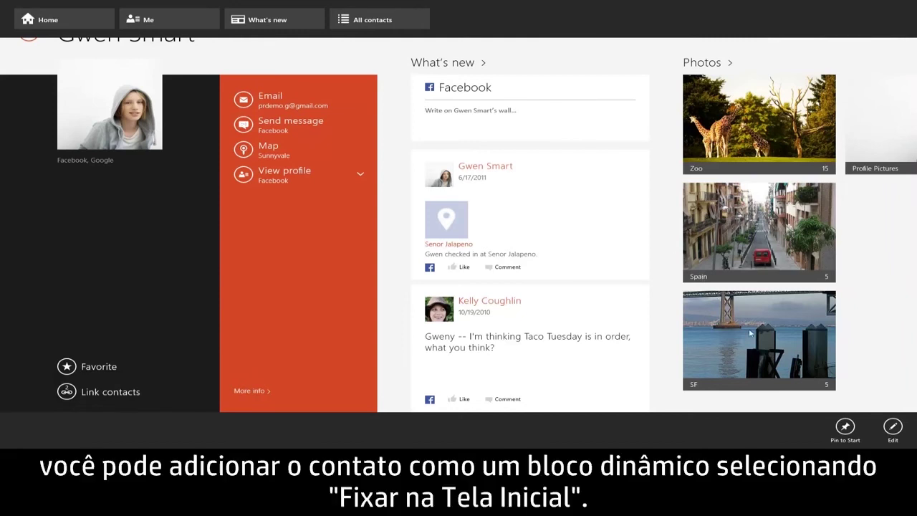
Pin the open contact to the Start screen as a tile.
click(844, 430)
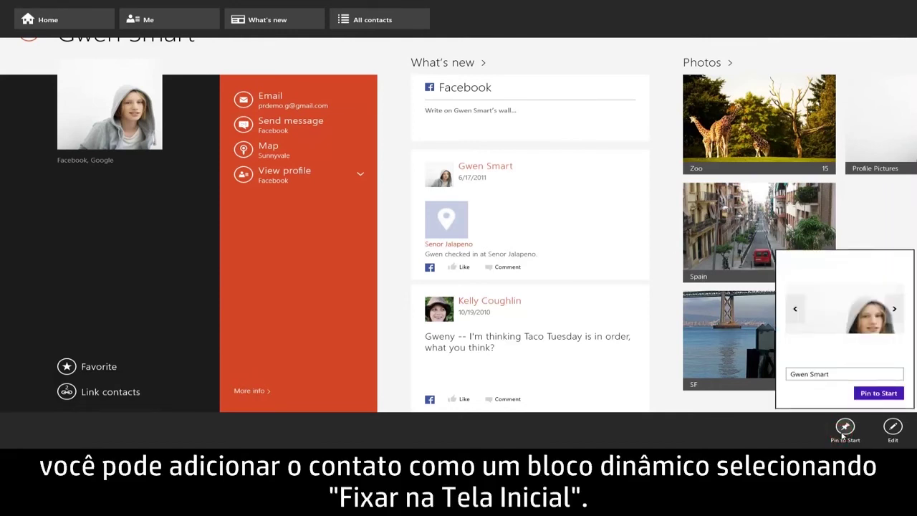
click(878, 393)
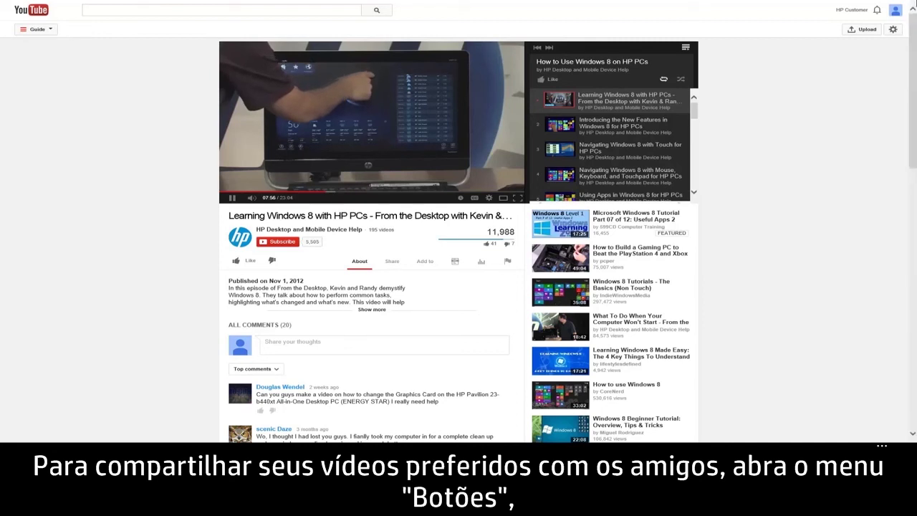
Share the YouTube video through People, switching the account from Twitter to Facebook.
mouse_move(912, 76)
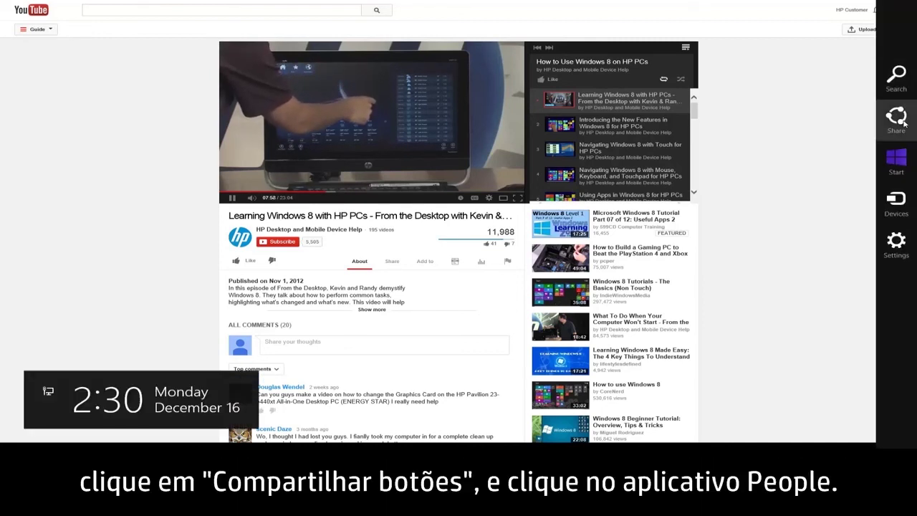
click(897, 116)
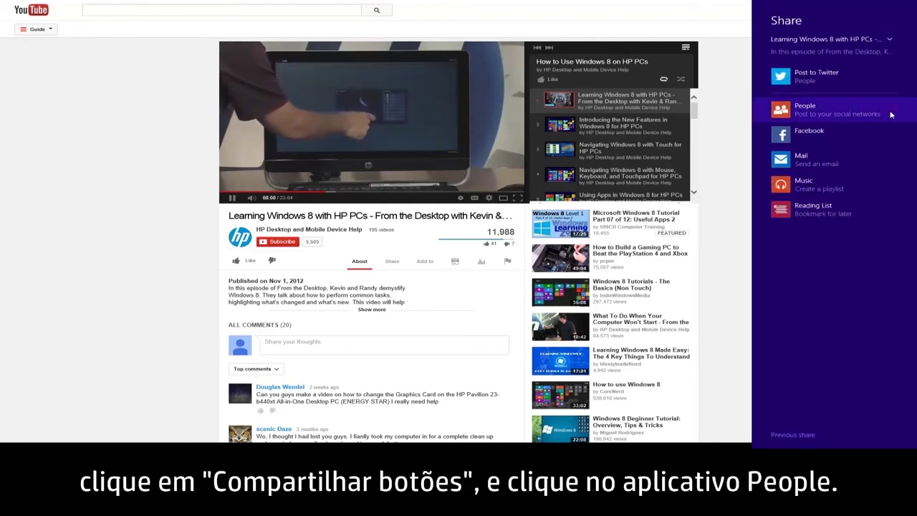
click(892, 115)
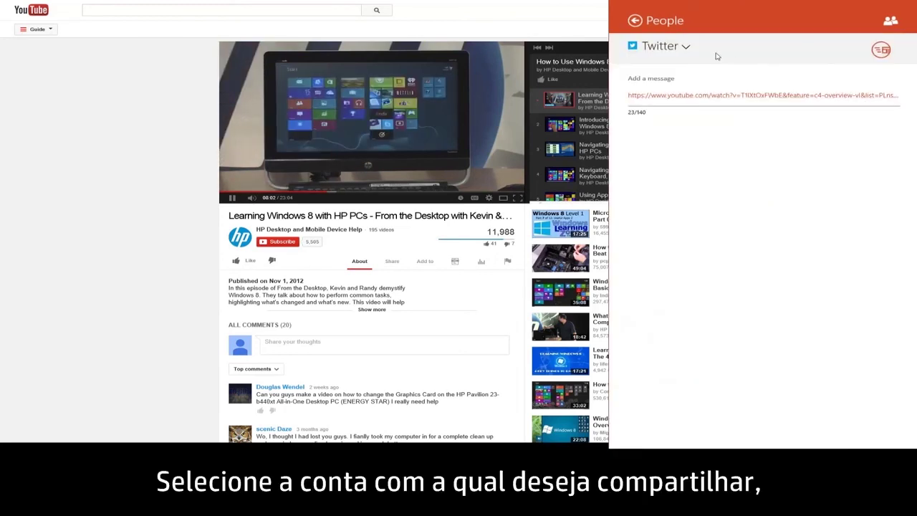
click(692, 47)
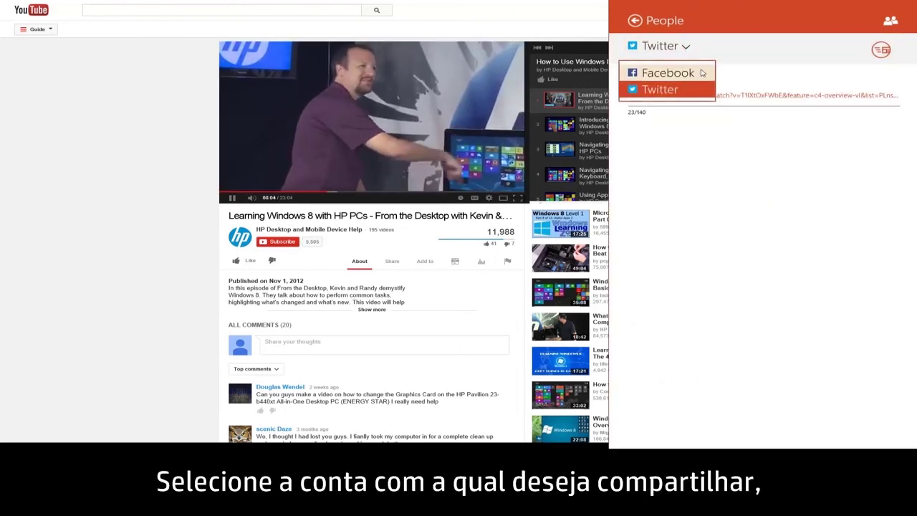
click(702, 73)
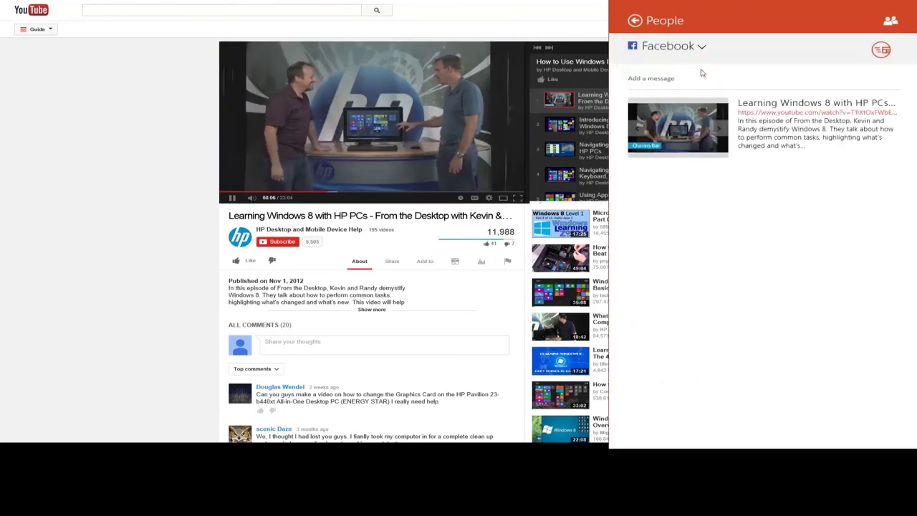
Post it with the message 'Check out this video!' and open the What's new feed.
click(711, 77)
text(Check out this video!)
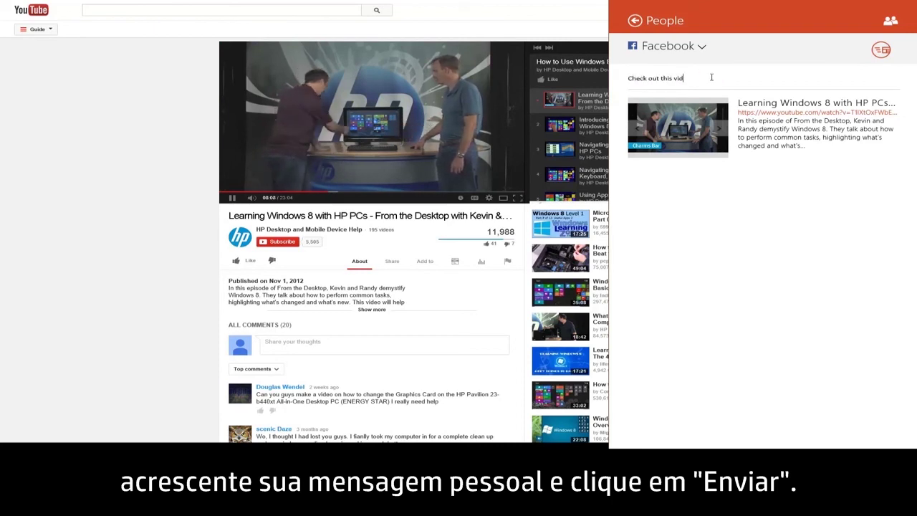
click(882, 50)
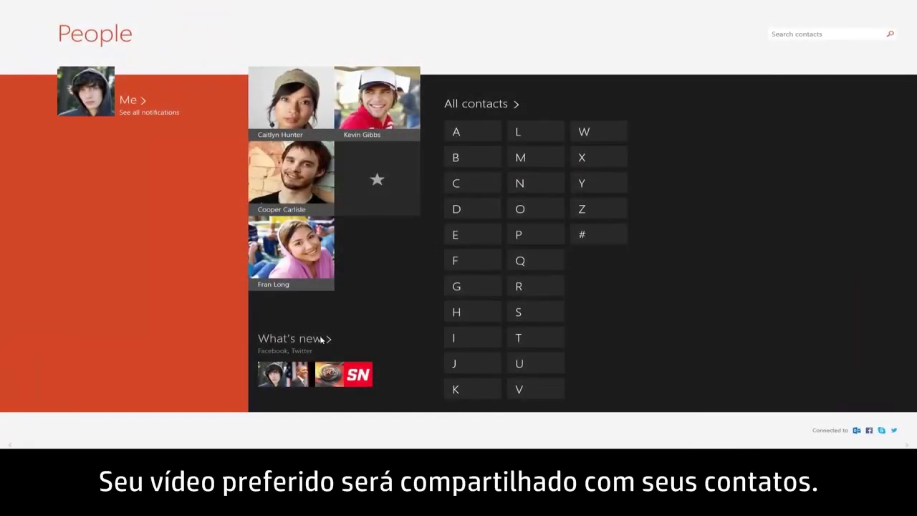
click(321, 339)
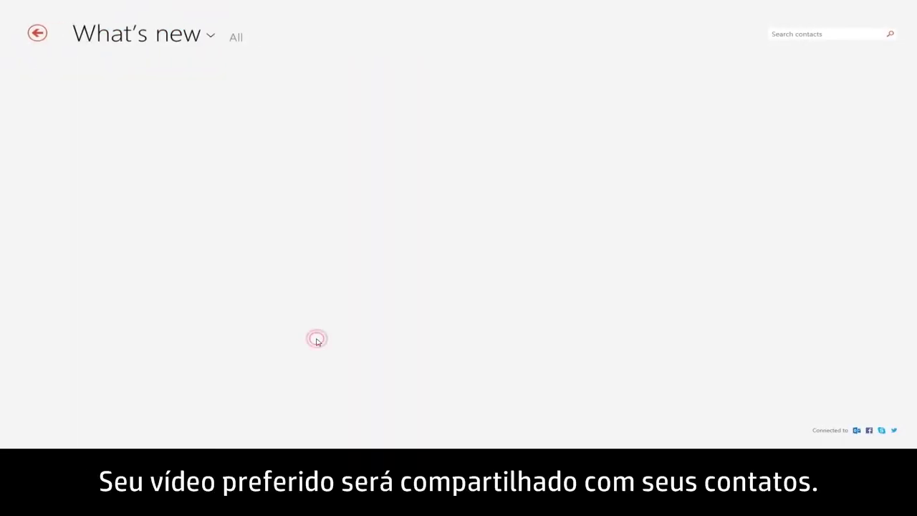